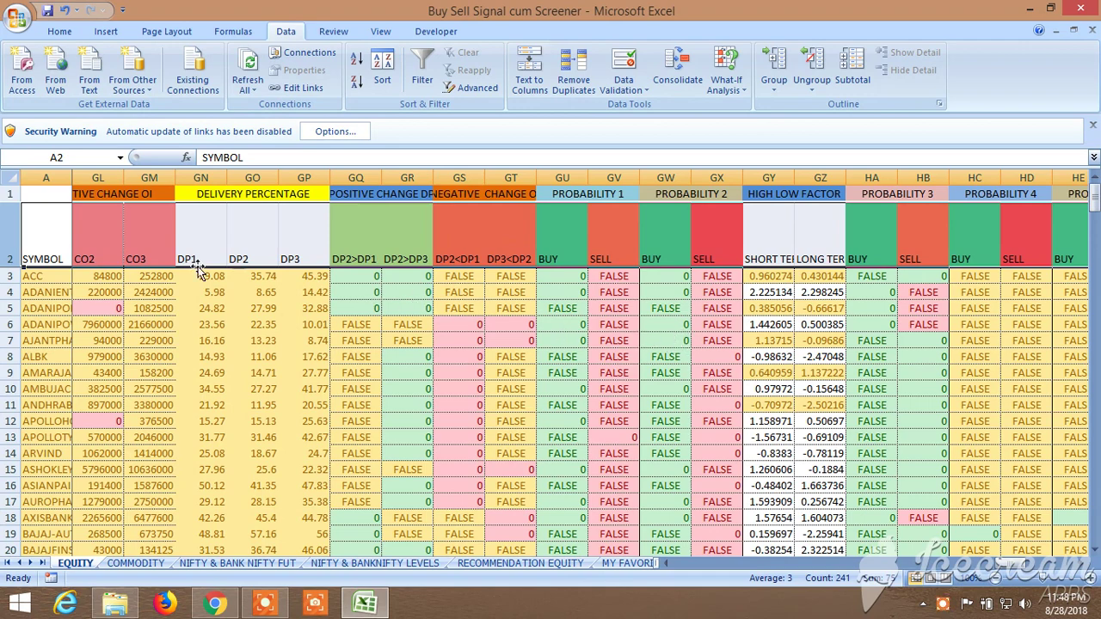
Enable filters on the header row and filter the Probability 1 BUY column to exclude FALSE, keeping only 0.
{"action": "left_click", "coordinate": [422, 65]}
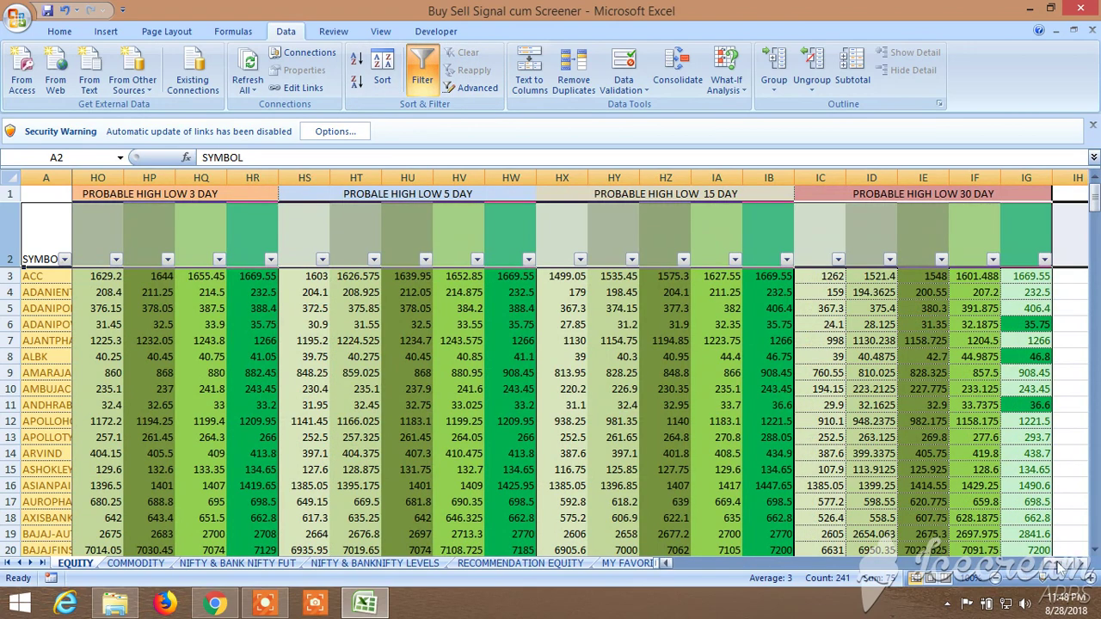
{"action": "scroll", "coordinate": [1041, 572], "scroll_direction": "left", "scroll_amount": 4}
{"action": "scroll", "coordinate": [1038, 575], "scroll_direction": "left", "scroll_amount": 4}
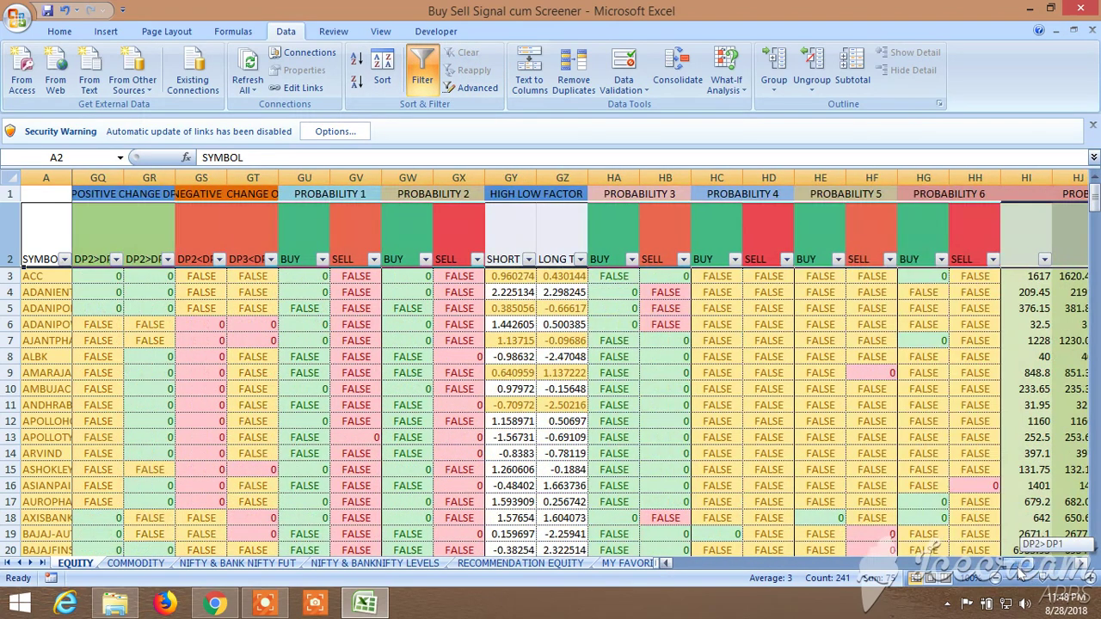
{"action": "scroll", "coordinate": [1019, 572], "scroll_direction": "left", "scroll_amount": 3}
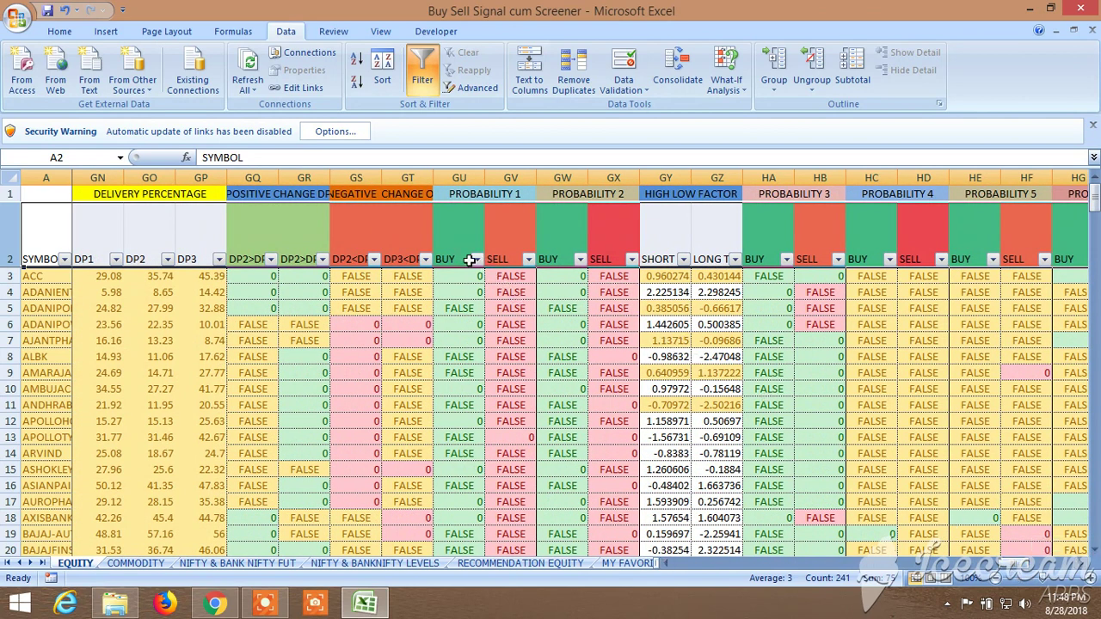
{"action": "left_click", "coordinate": [476, 260]}
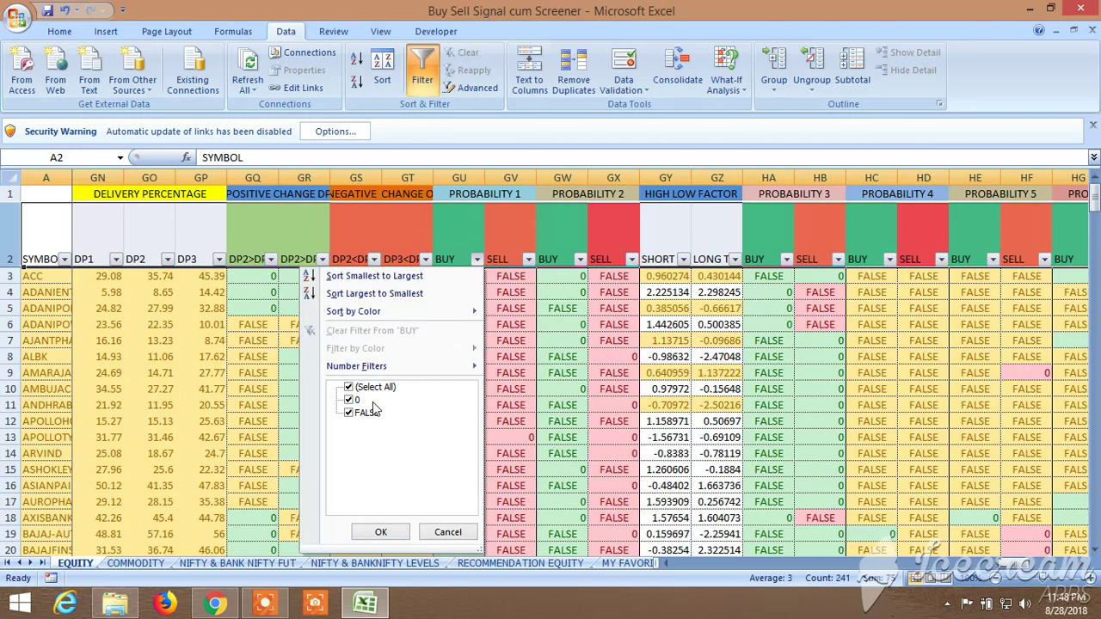
{"action": "left_click", "coordinate": [349, 415]}
{"action": "left_click", "coordinate": [381, 531]}
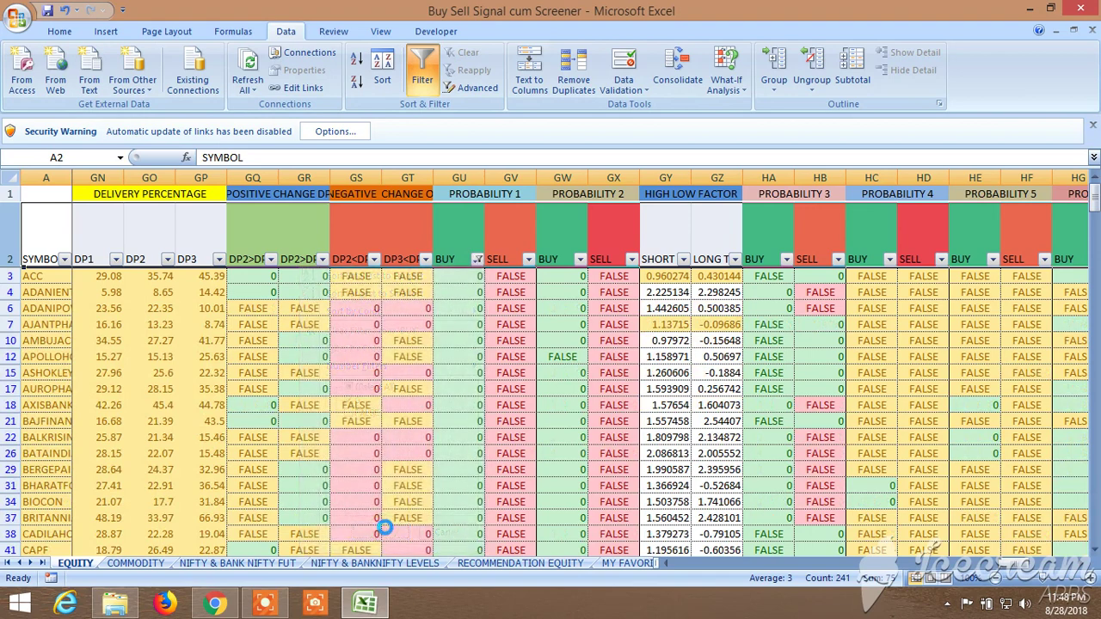
Filter the Probability 2 BUY column to exclude FALSE, keeping only 0, and look over the remaining stocks.
{"action": "left_click", "coordinate": [579, 259]}
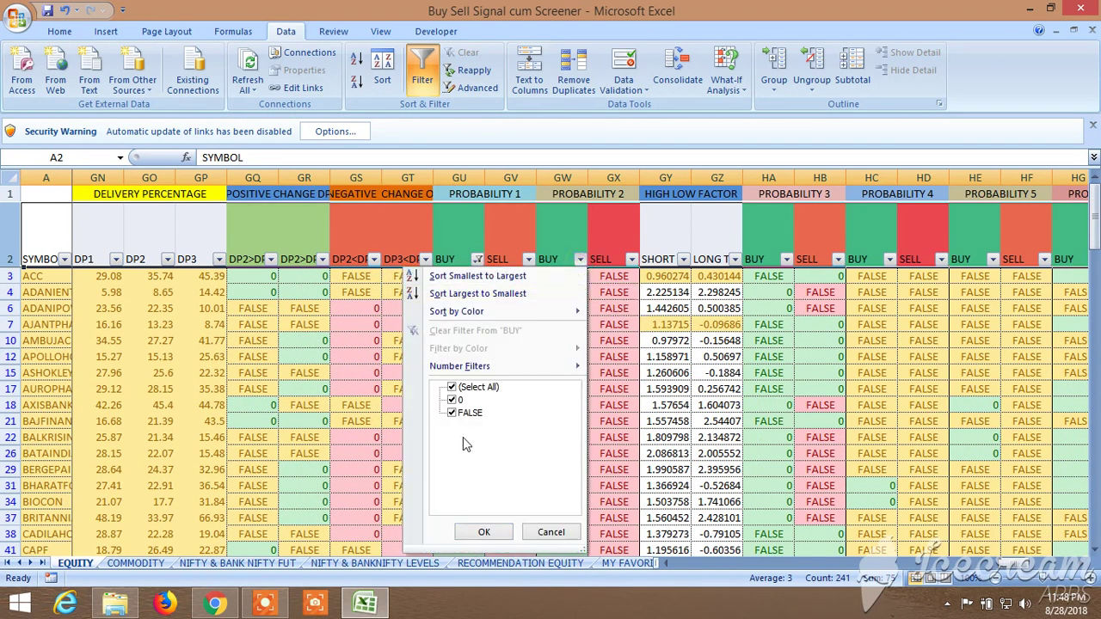
{"action": "left_click", "coordinate": [453, 413]}
{"action": "left_click", "coordinate": [487, 532]}
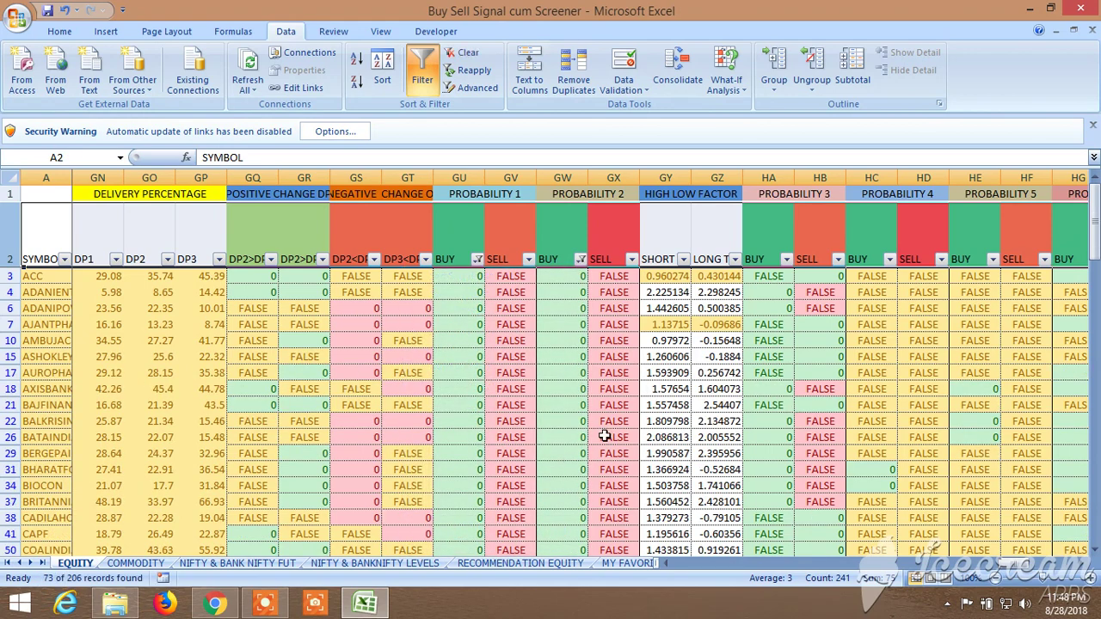
{"action": "scroll", "coordinate": [662, 396], "scroll_direction": "down", "scroll_amount": 1}
{"action": "scroll", "coordinate": [662, 395], "scroll_direction": "down", "scroll_amount": 1}
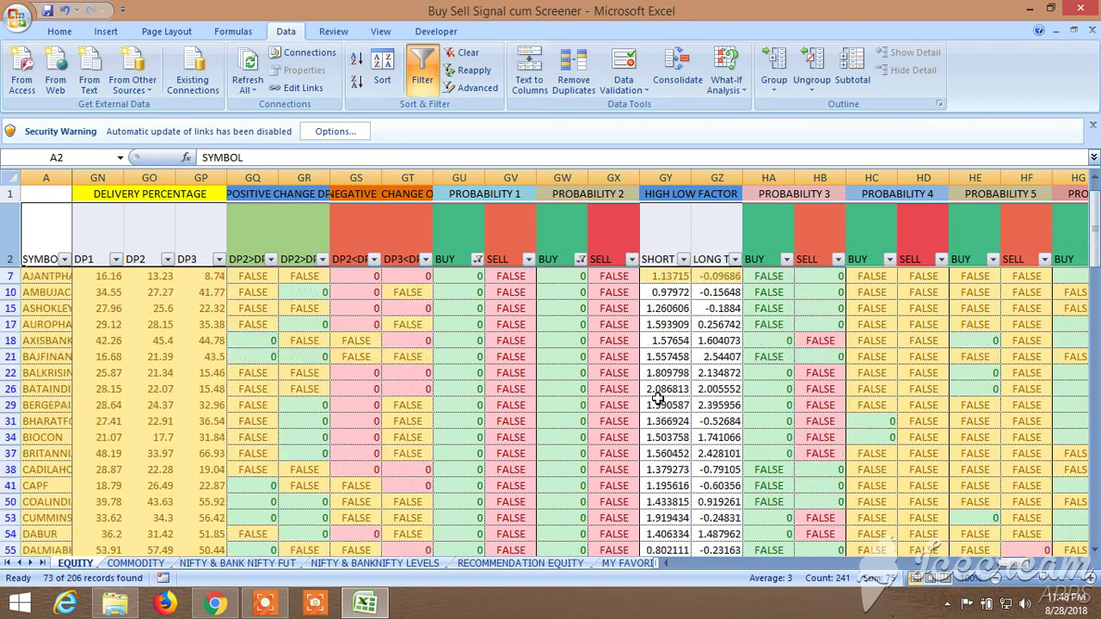
{"action": "scroll", "coordinate": [659, 398], "scroll_direction": "up", "scroll_amount": 1}
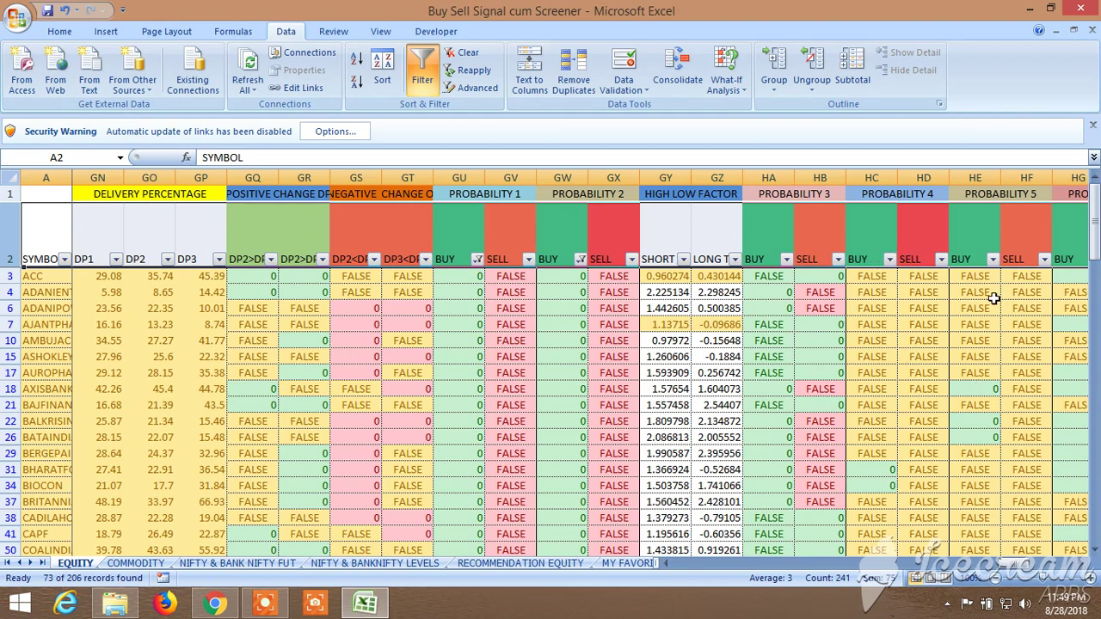
Apply a greater-than number filter to the LTP column in the Last Price section.
{"action": "scroll", "coordinate": [1015, 572], "scroll_direction": "left", "scroll_amount": 5}
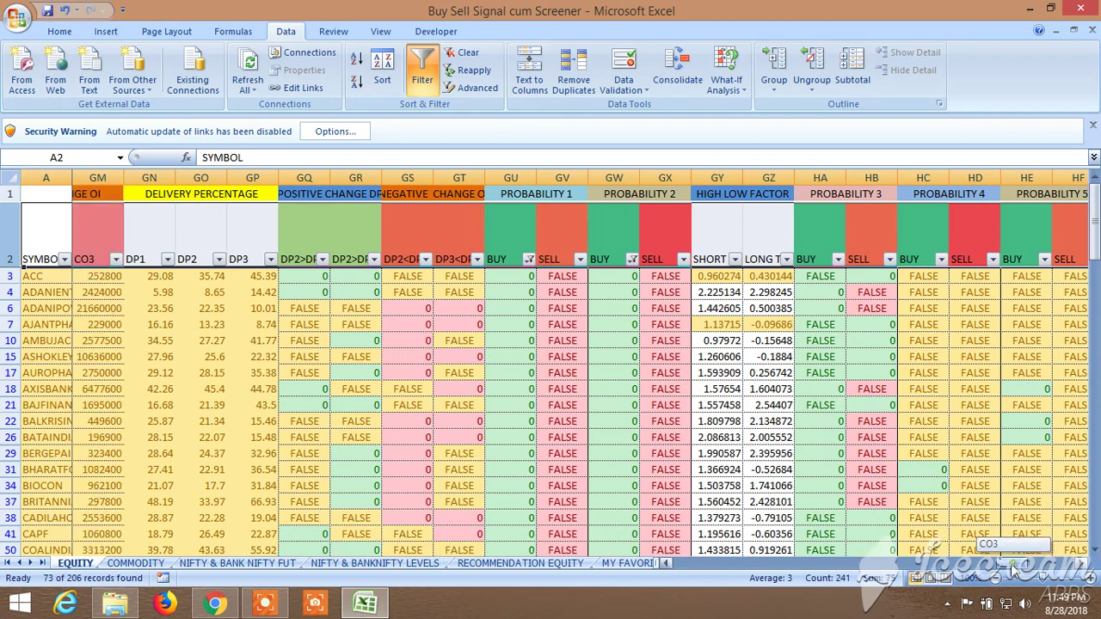
{"action": "scroll", "coordinate": [995, 574], "scroll_direction": "left", "scroll_amount": 15}
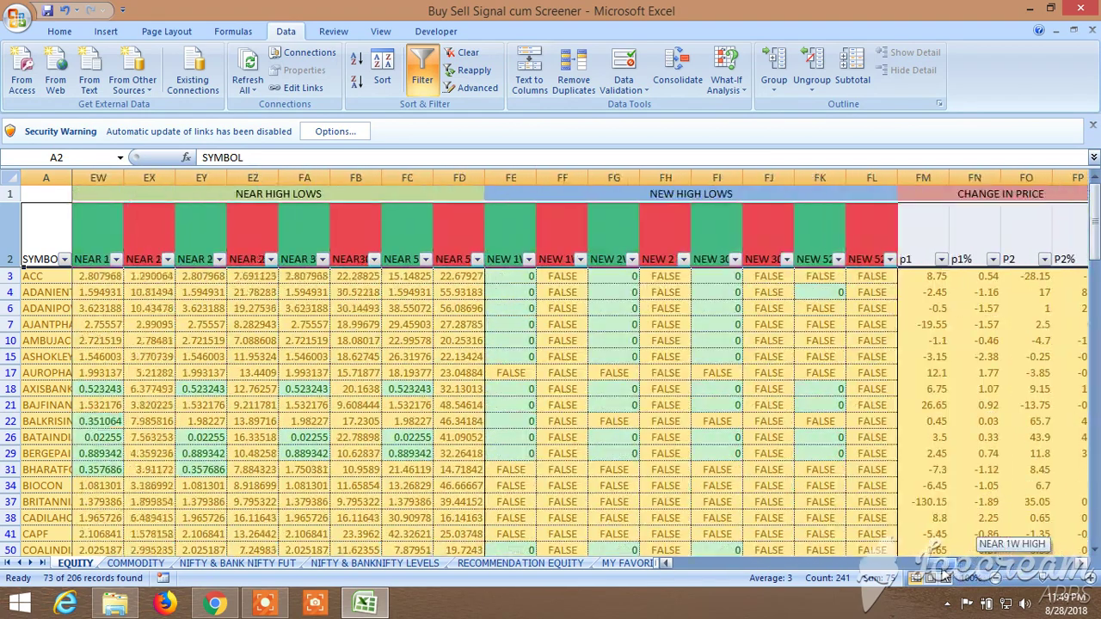
{"action": "left_click_drag", "start_coordinate": [910, 573], "coordinate": [669, 557]}
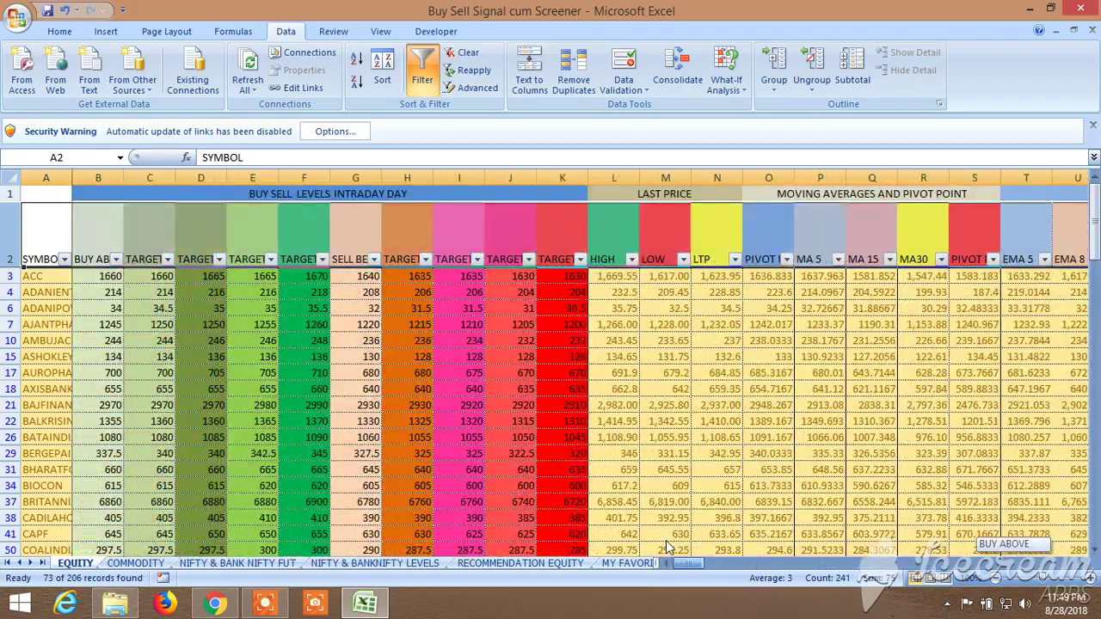
{"action": "left_click", "coordinate": [735, 260]}
{"action": "mouse_move", "coordinate": [658, 365]}
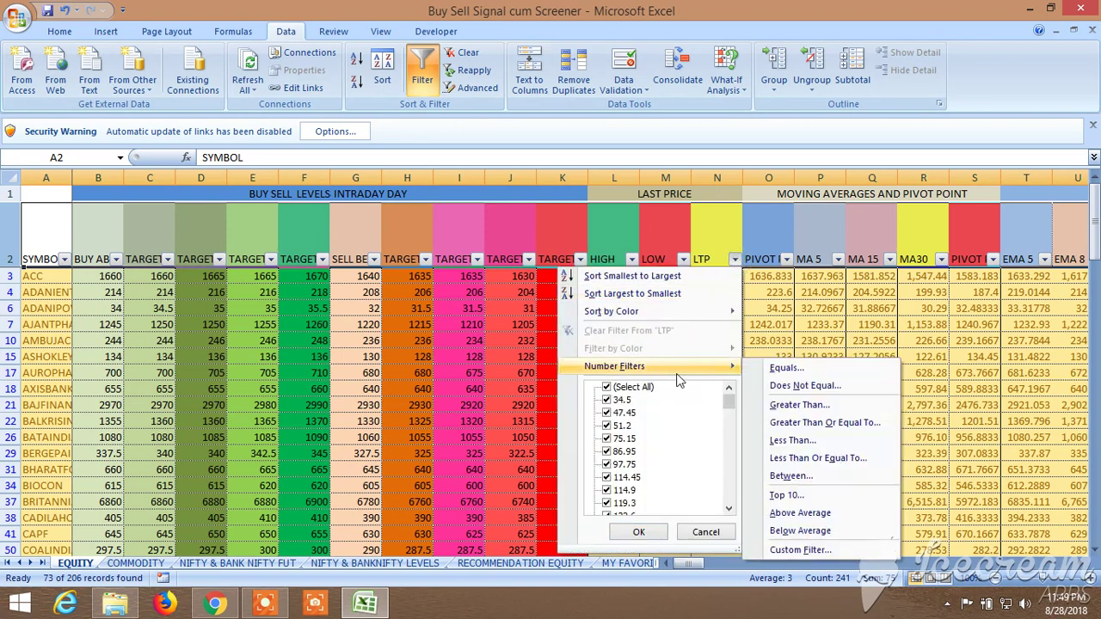
{"action": "left_click", "coordinate": [784, 405]}
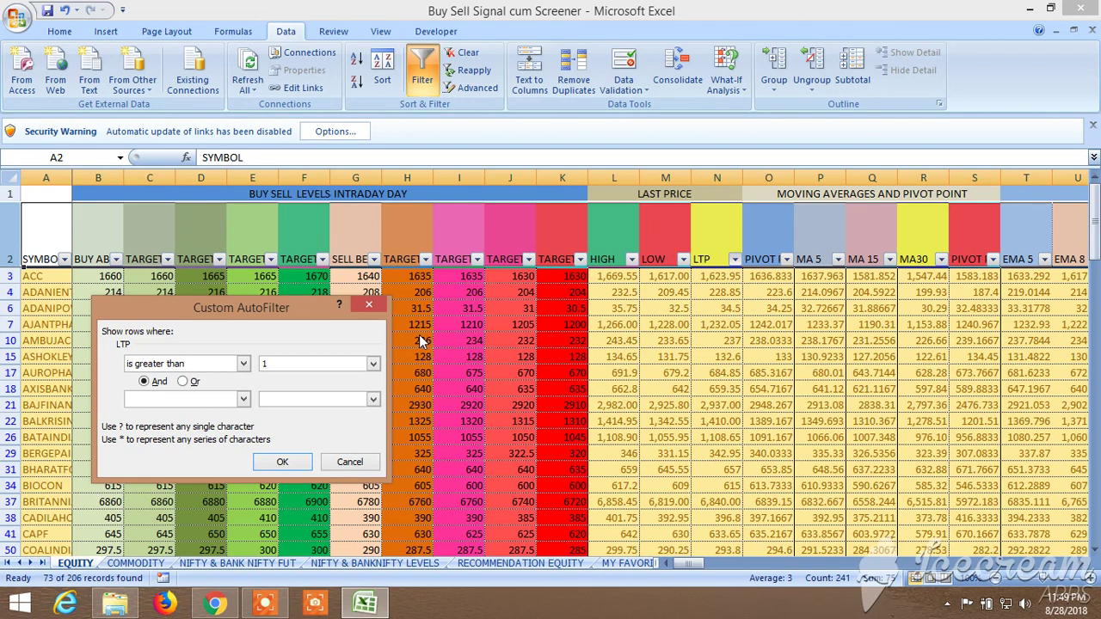
{"action": "left_click", "coordinate": [300, 469]}
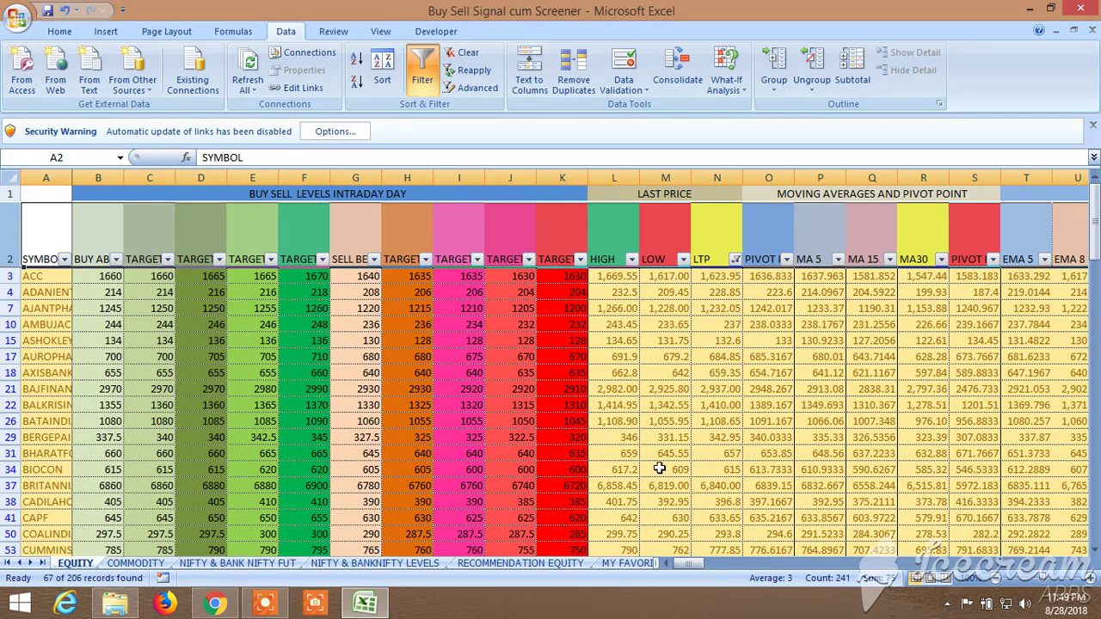
Filter the UP column of the EMA 5-8-13 crossover to exclude FALSE, keeping only 0.00.
{"action": "left_click_drag", "start_coordinate": [675, 560], "coordinate": [690, 559]}
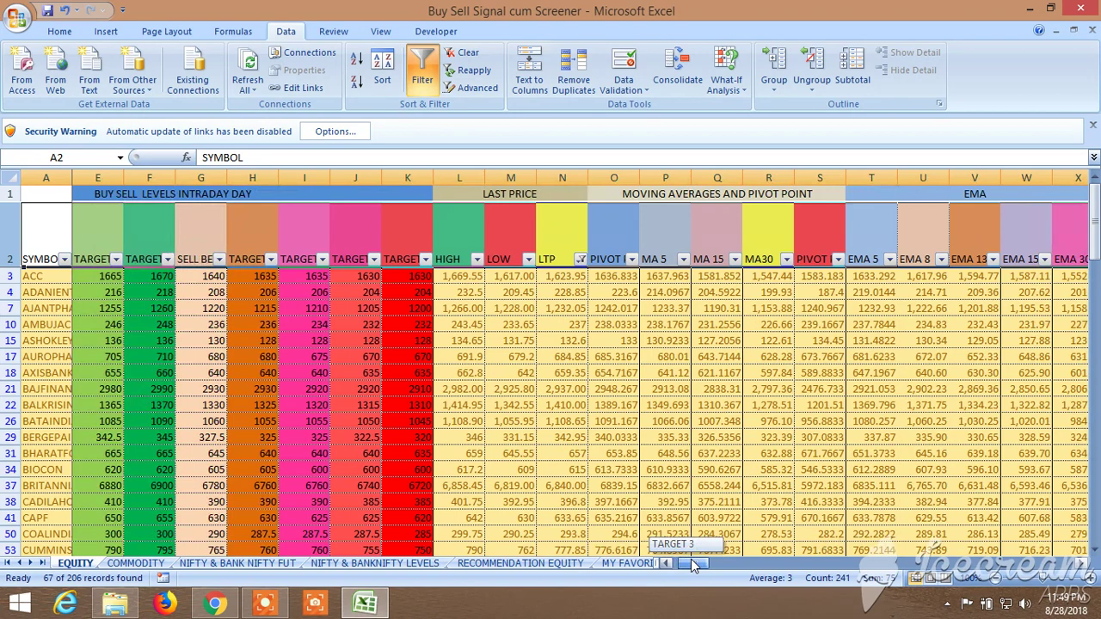
{"action": "left_click_drag", "start_coordinate": [690, 559], "coordinate": [705, 555]}
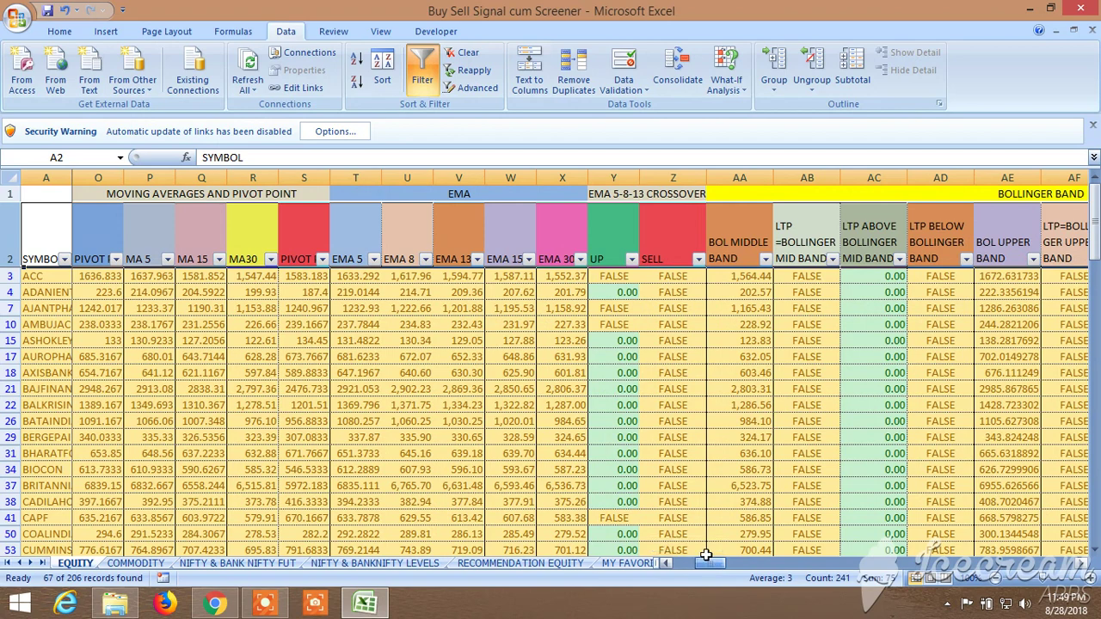
{"action": "left_click", "coordinate": [631, 258]}
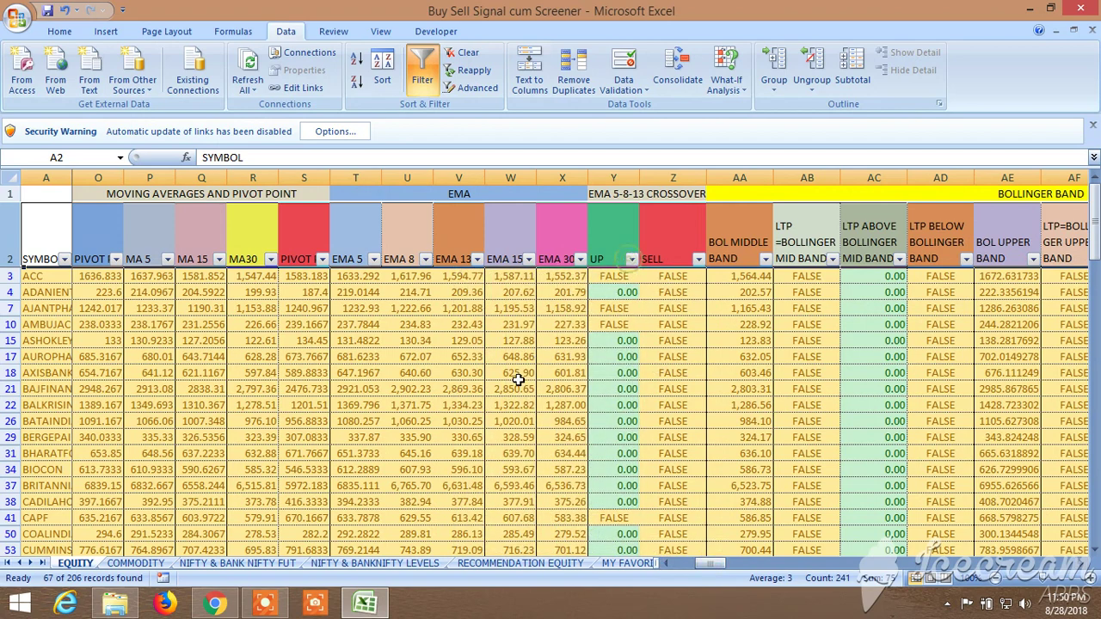
{"action": "left_click", "coordinate": [631, 259]}
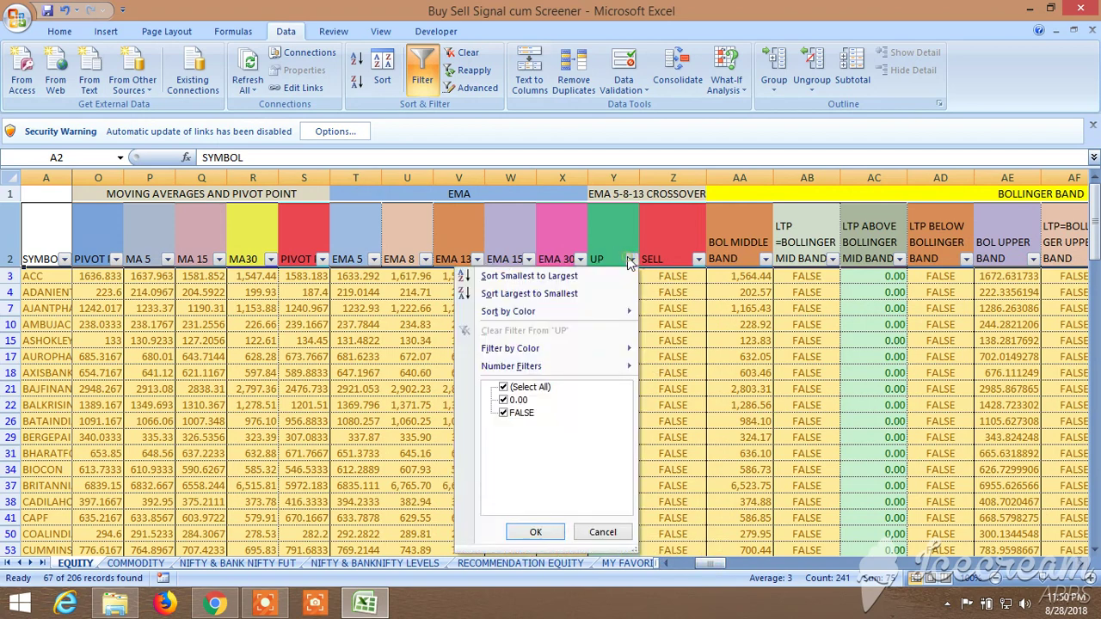
{"action": "left_click", "coordinate": [505, 414]}
{"action": "left_click", "coordinate": [533, 531]}
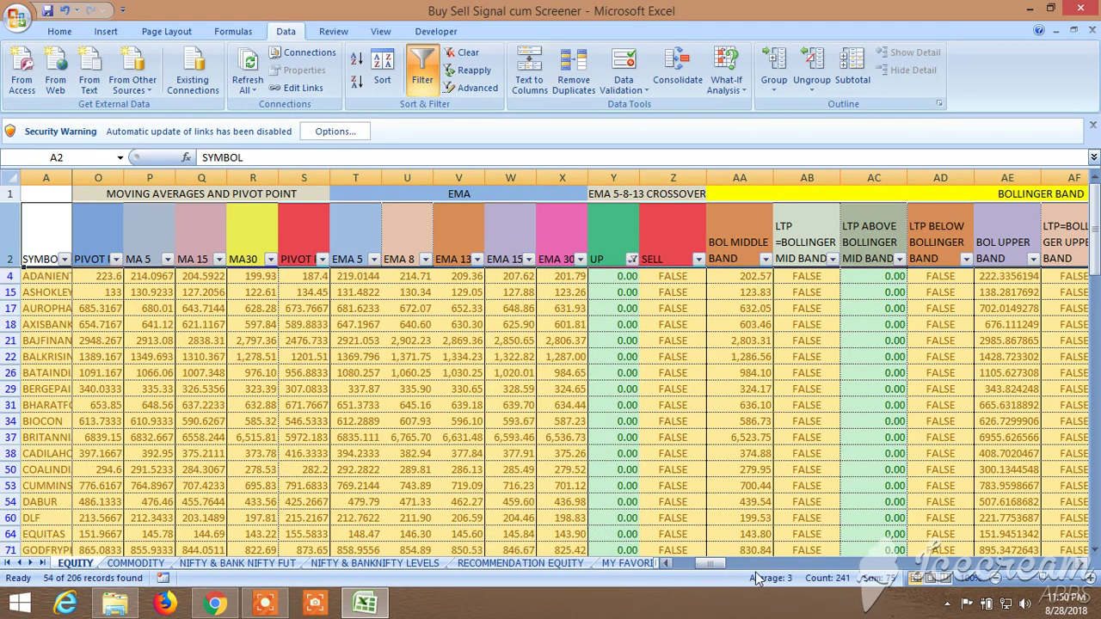
Examine the Bollinger Band and MACD crossover columns for the filtered stocks.
{"action": "left_click_drag", "start_coordinate": [705, 564], "coordinate": [723, 569]}
{"action": "scroll", "coordinate": [422, 327], "scroll_direction": "down", "scroll_amount": 6}
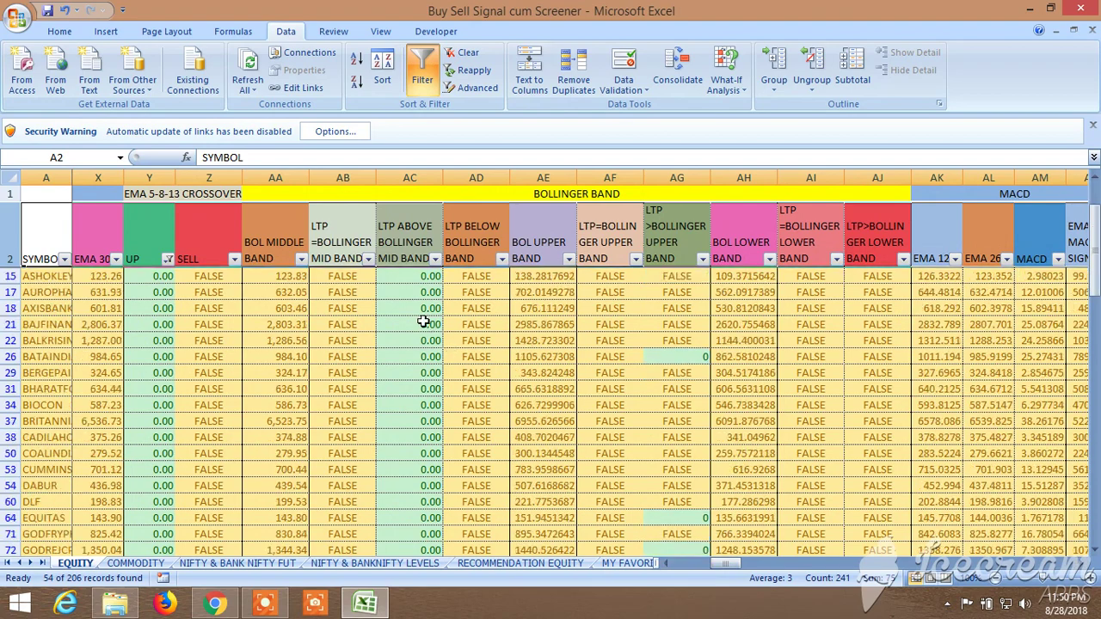
{"action": "scroll", "coordinate": [415, 341], "scroll_direction": "down", "scroll_amount": 7}
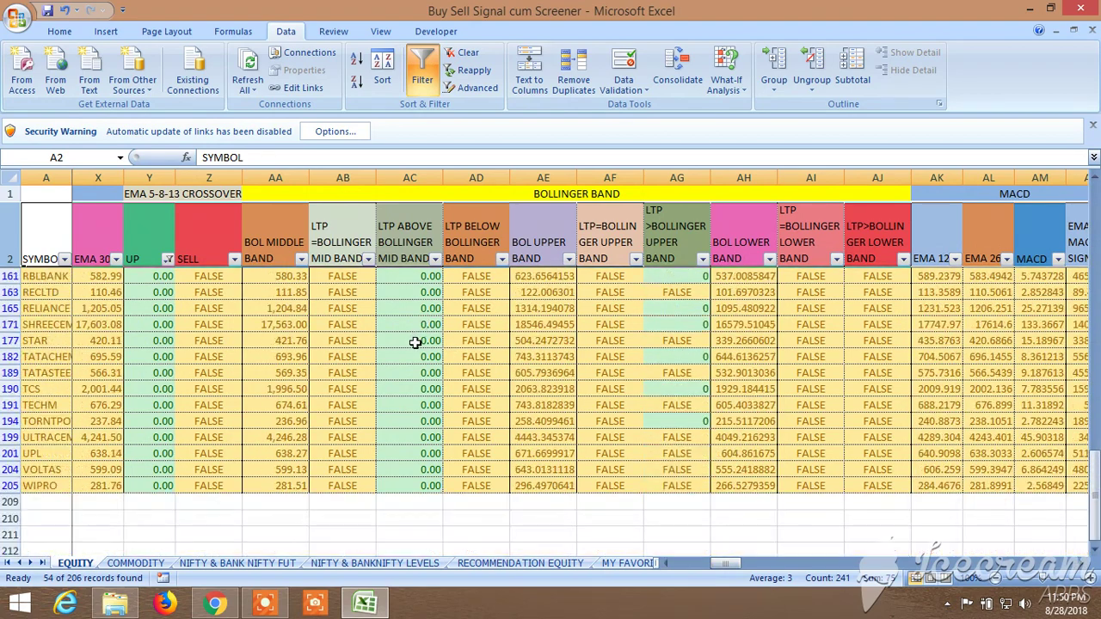
{"action": "scroll", "coordinate": [415, 343], "scroll_direction": "up", "scroll_amount": 13}
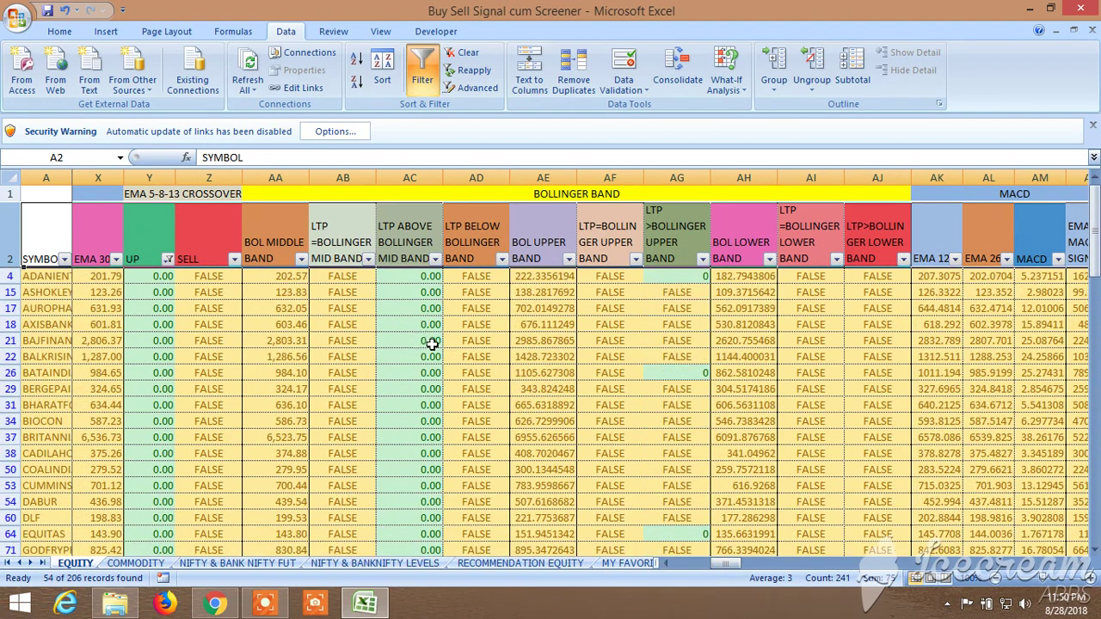
{"action": "left_click_drag", "start_coordinate": [728, 558], "coordinate": [742, 564]}
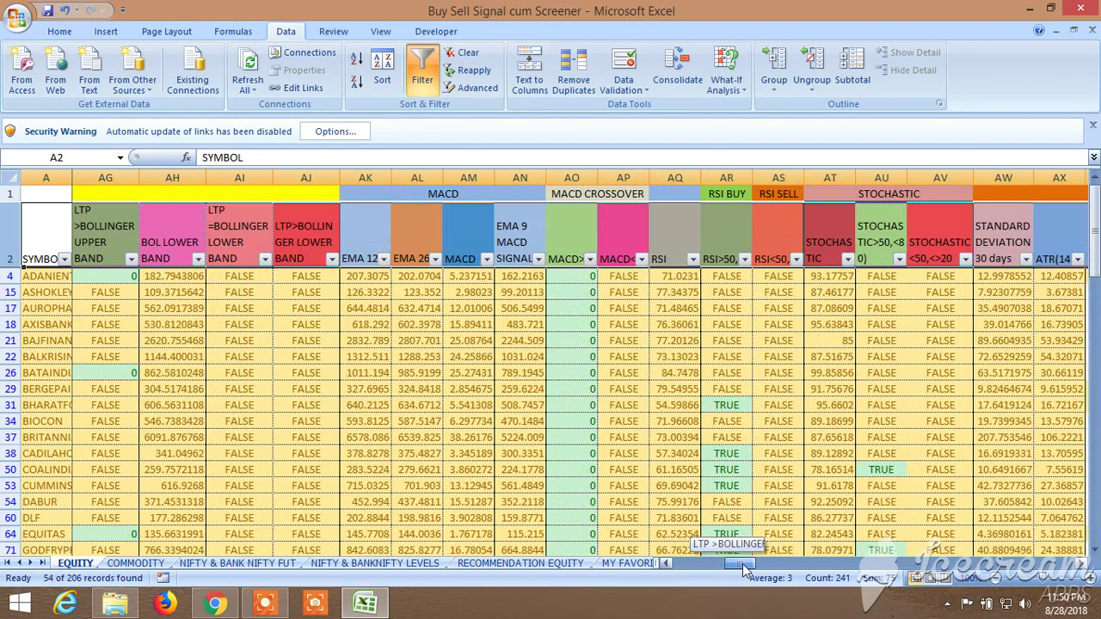
{"action": "scroll", "coordinate": [571, 355], "scroll_direction": "down", "scroll_amount": 3}
{"action": "scroll", "coordinate": [571, 355], "scroll_direction": "down", "scroll_amount": 10}
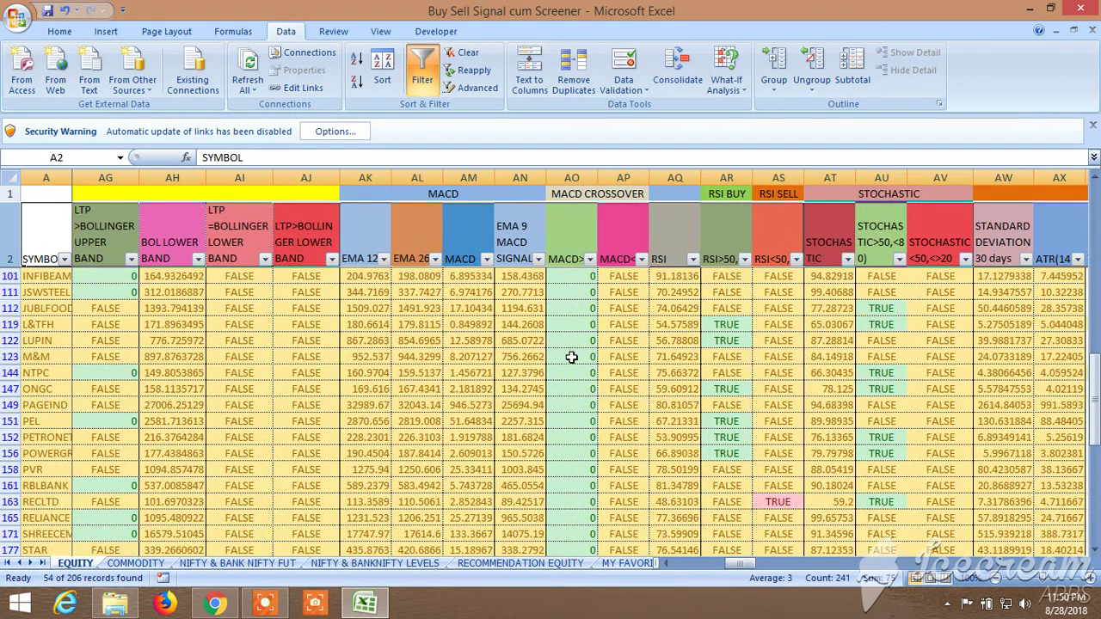
{"action": "scroll", "coordinate": [571, 360], "scroll_direction": "up", "scroll_amount": 13}
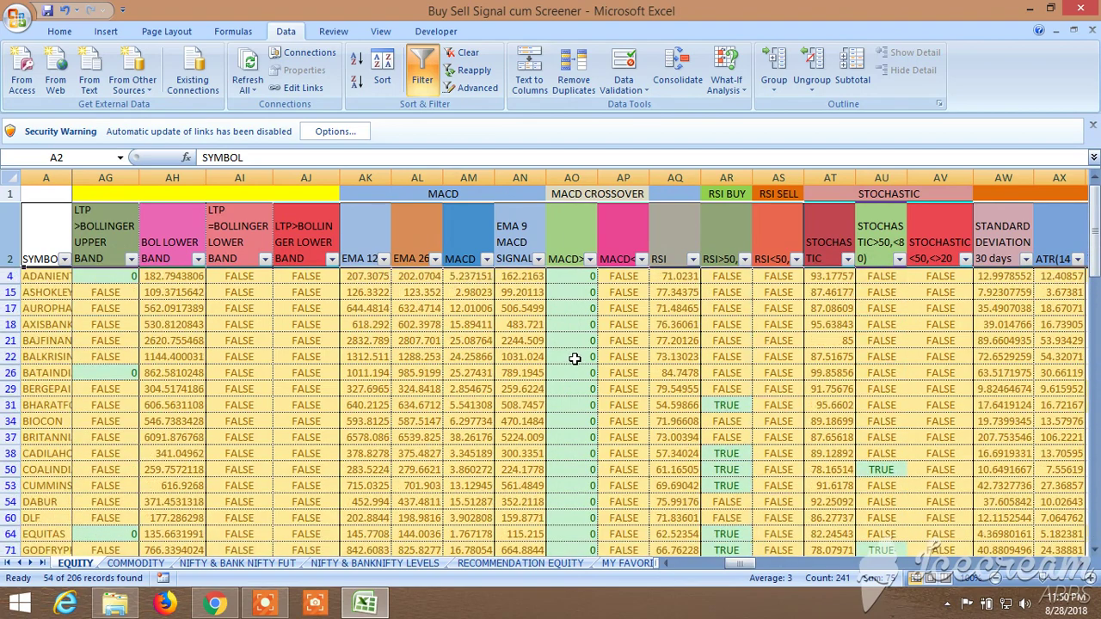
Filter the RSI>50,<70 column under RSI BUY to show only TRUE.
{"action": "left_click", "coordinate": [744, 259]}
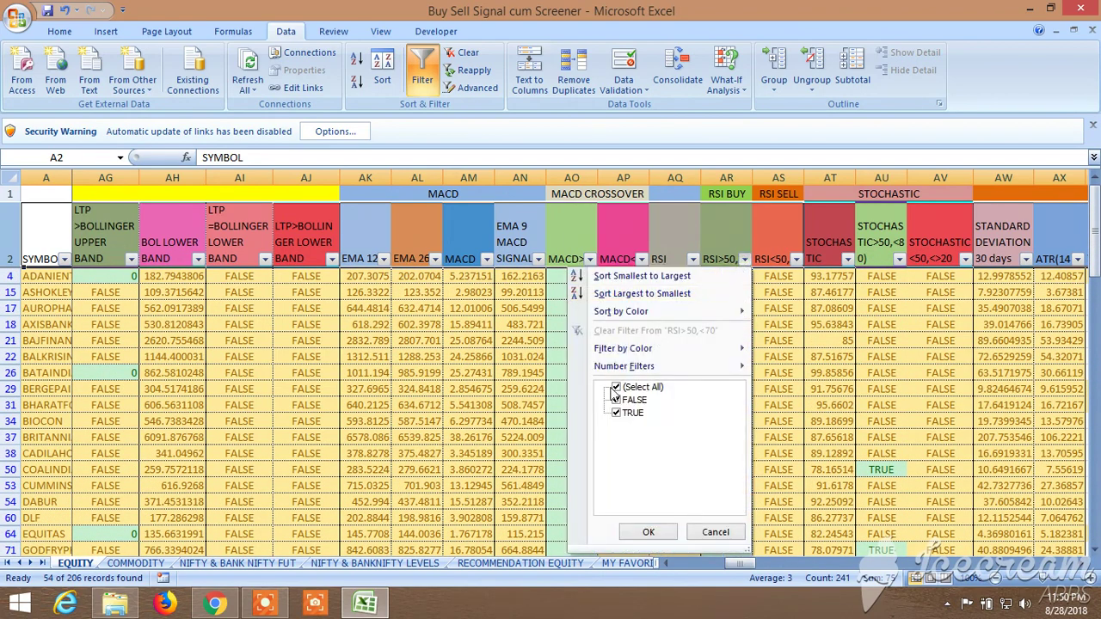
{"action": "left_click", "coordinate": [616, 401]}
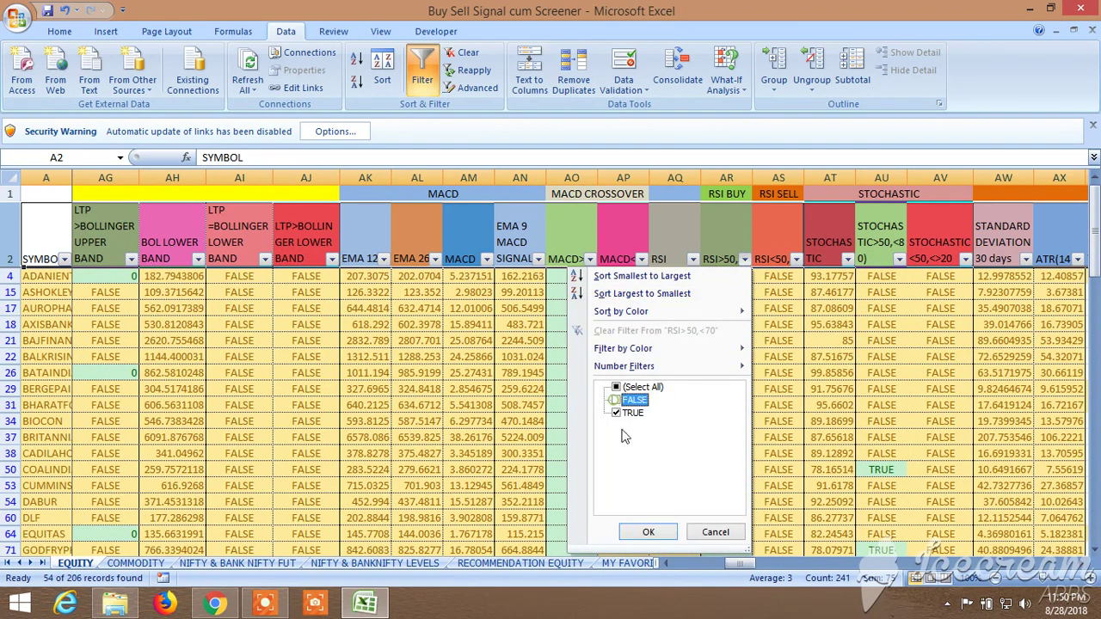
{"action": "left_click", "coordinate": [646, 532]}
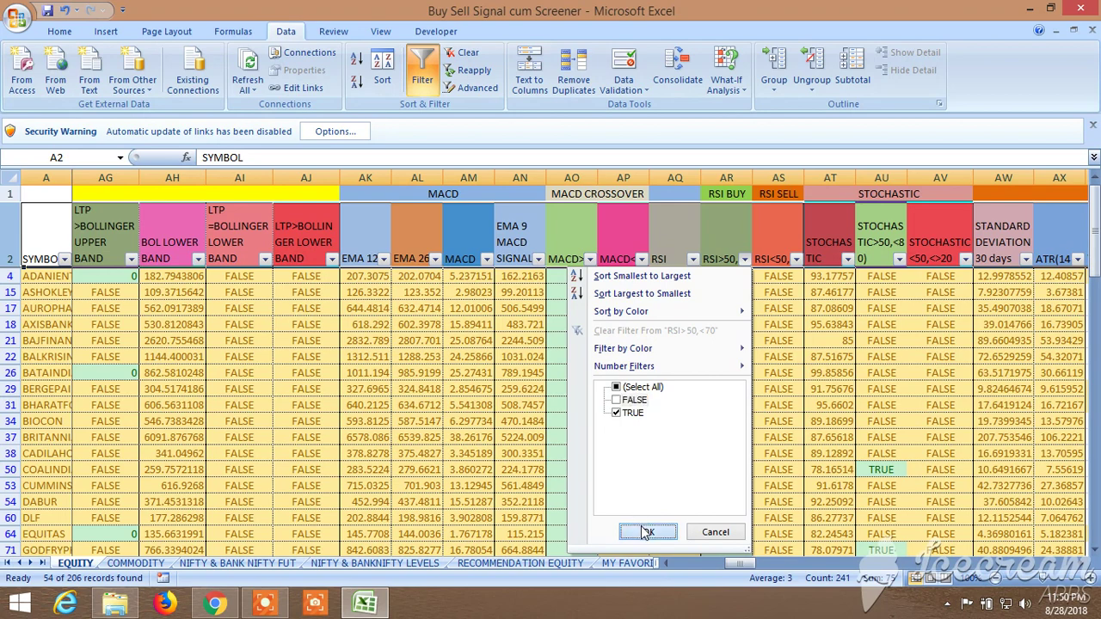
Filter the STOCHASTIC>50,<80 column to show only TRUE and select the first remaining value in it.
{"action": "left_click", "coordinate": [898, 259]}
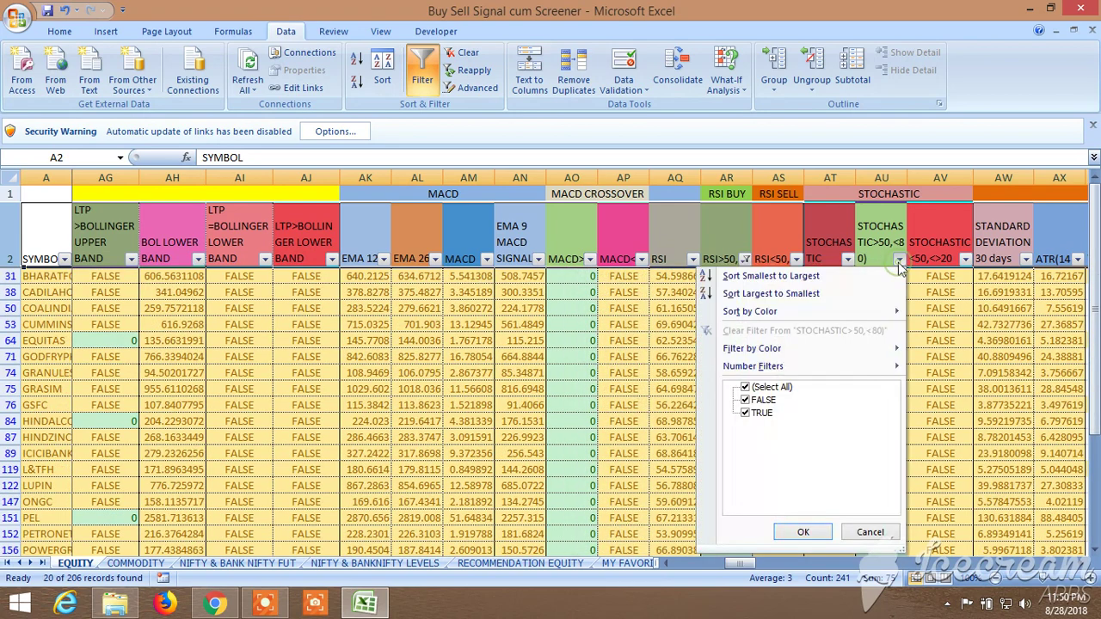
{"action": "left_click", "coordinate": [745, 400]}
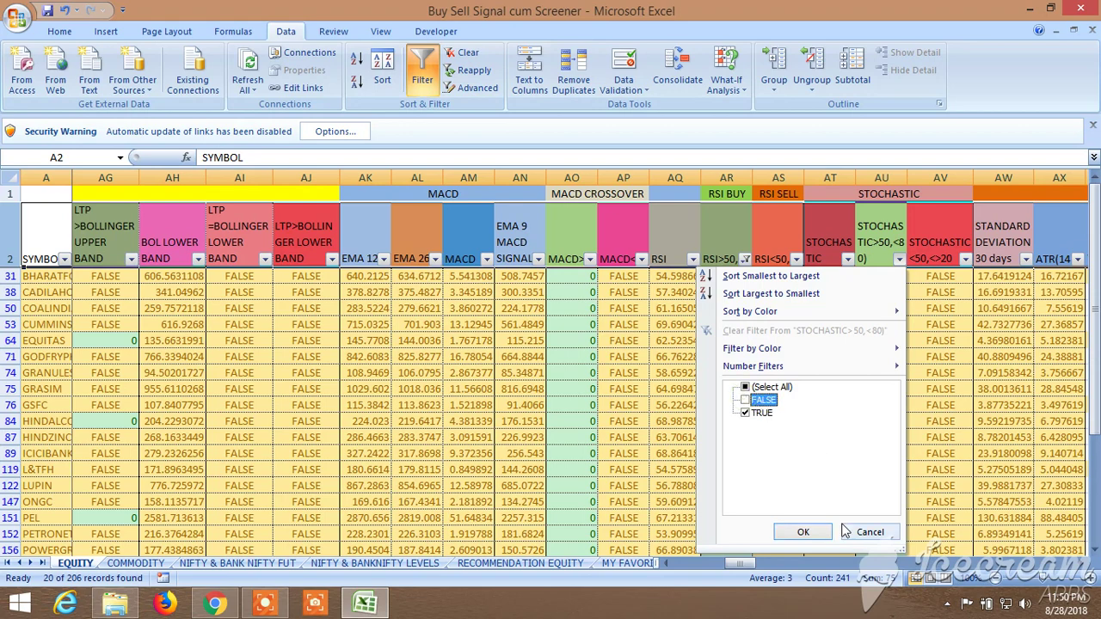
{"action": "left_click", "coordinate": [802, 531]}
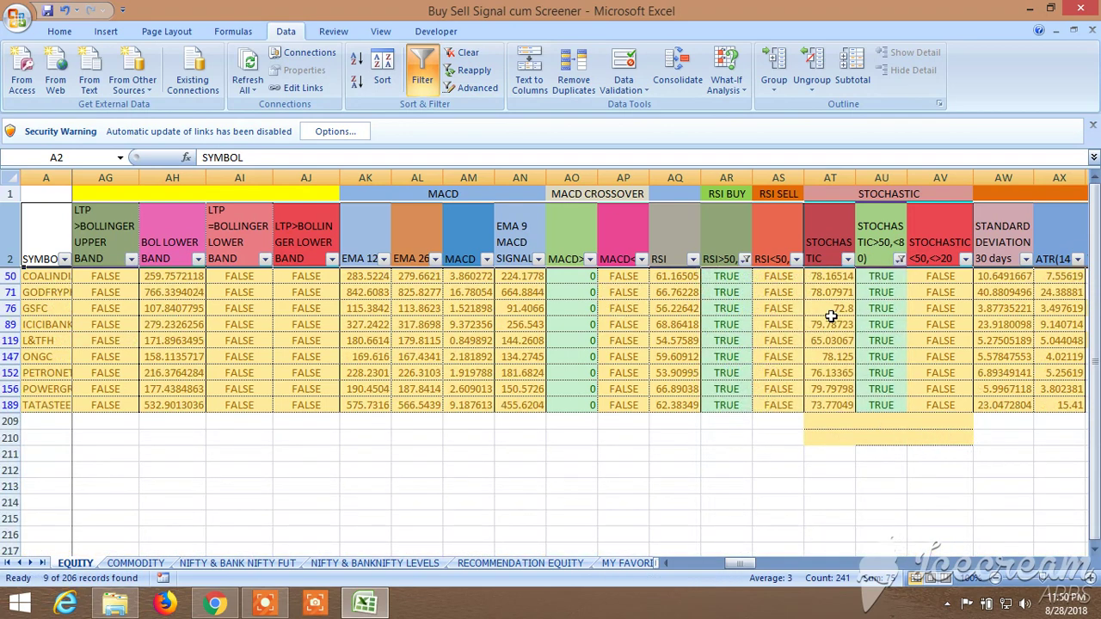
{"action": "left_click", "coordinate": [870, 277]}
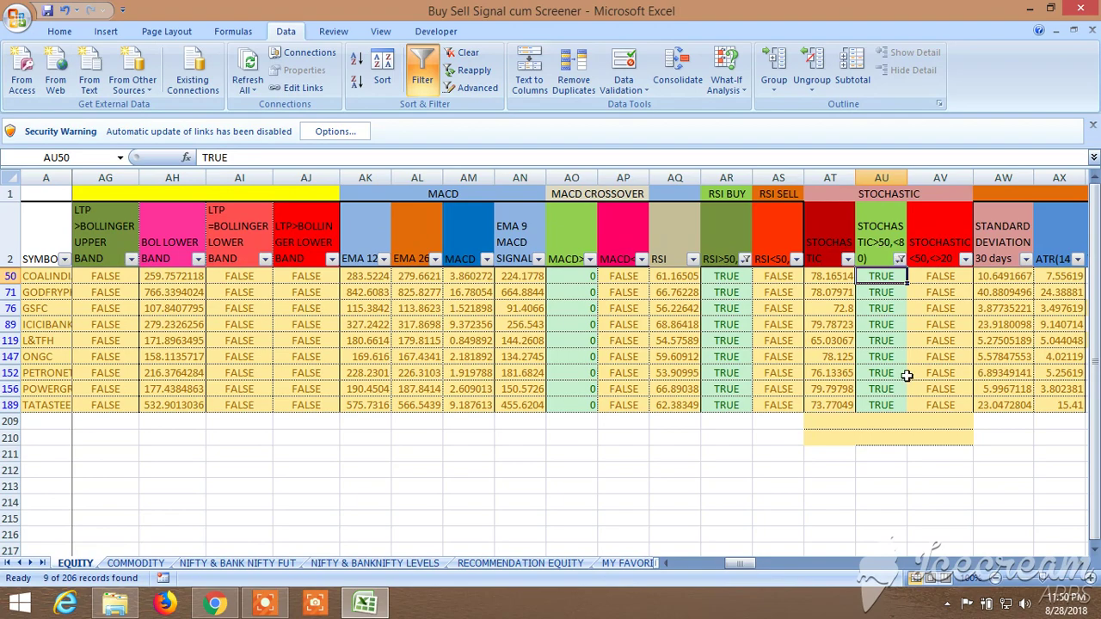
Filter the NEW 1W HIGH column under NEW HIGH LOWS to exclude FALSE, keeping only 0.
{"action": "left_click_drag", "start_coordinate": [742, 560], "coordinate": [944, 592]}
{"action": "left_click", "coordinate": [578, 259]}
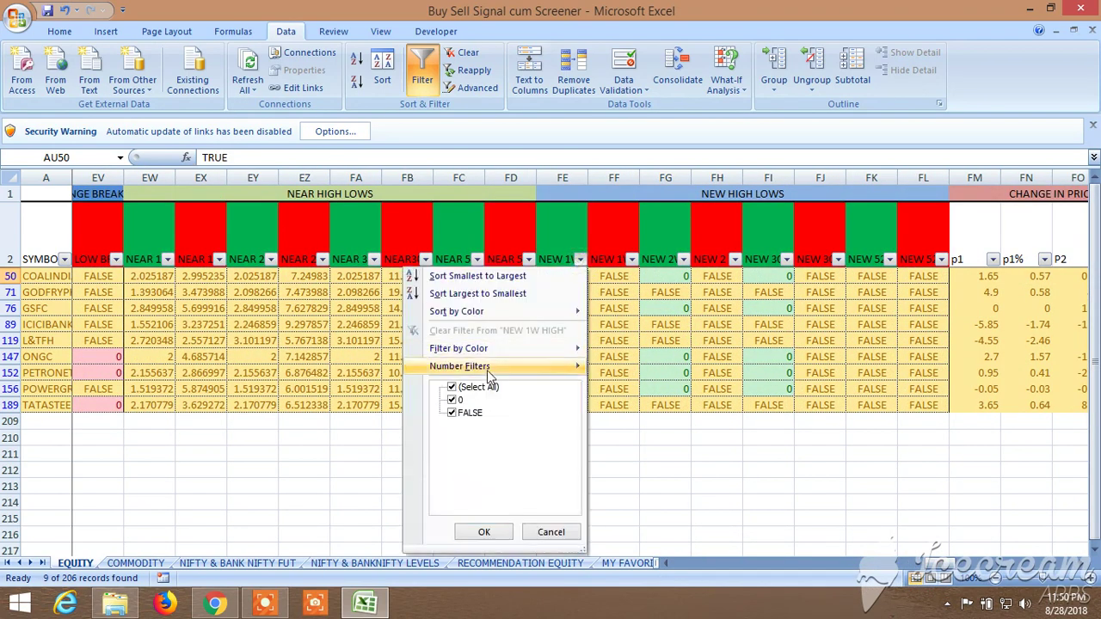
{"action": "left_click", "coordinate": [452, 413]}
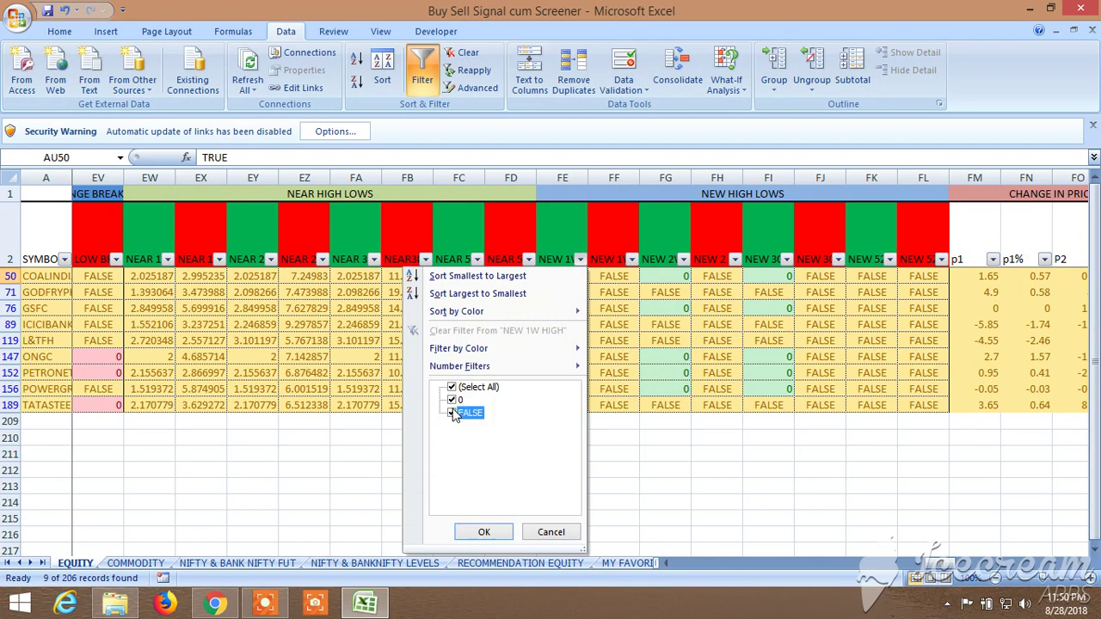
{"action": "left_click", "coordinate": [484, 531]}
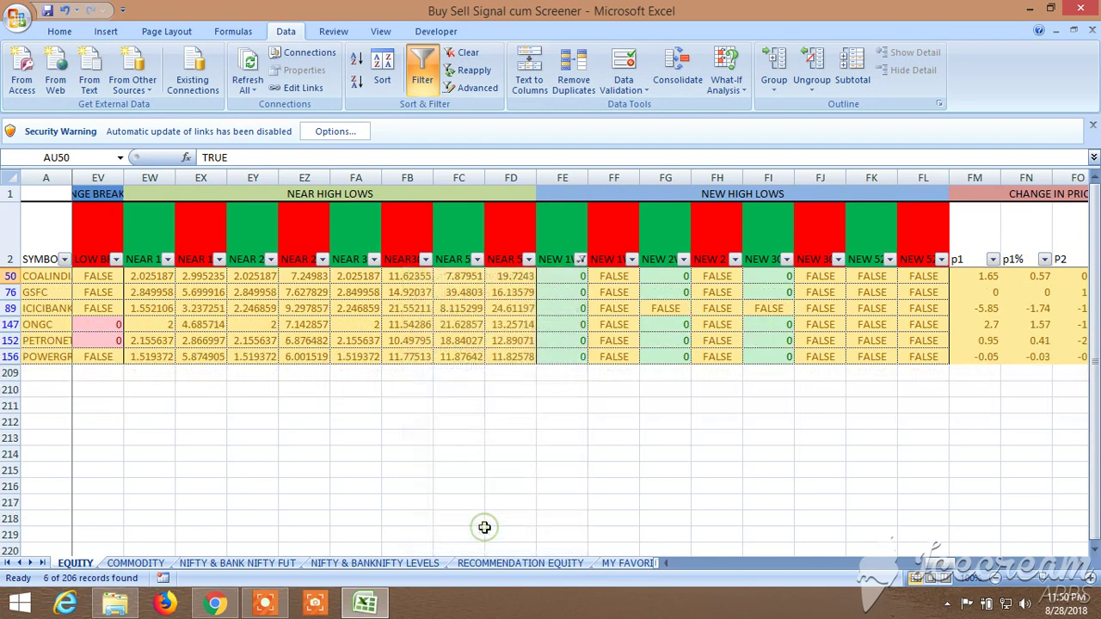
Filter the NEW 2W HIGH column to exclude FALSE, keeping only 0.
{"action": "left_click", "coordinate": [683, 259]}
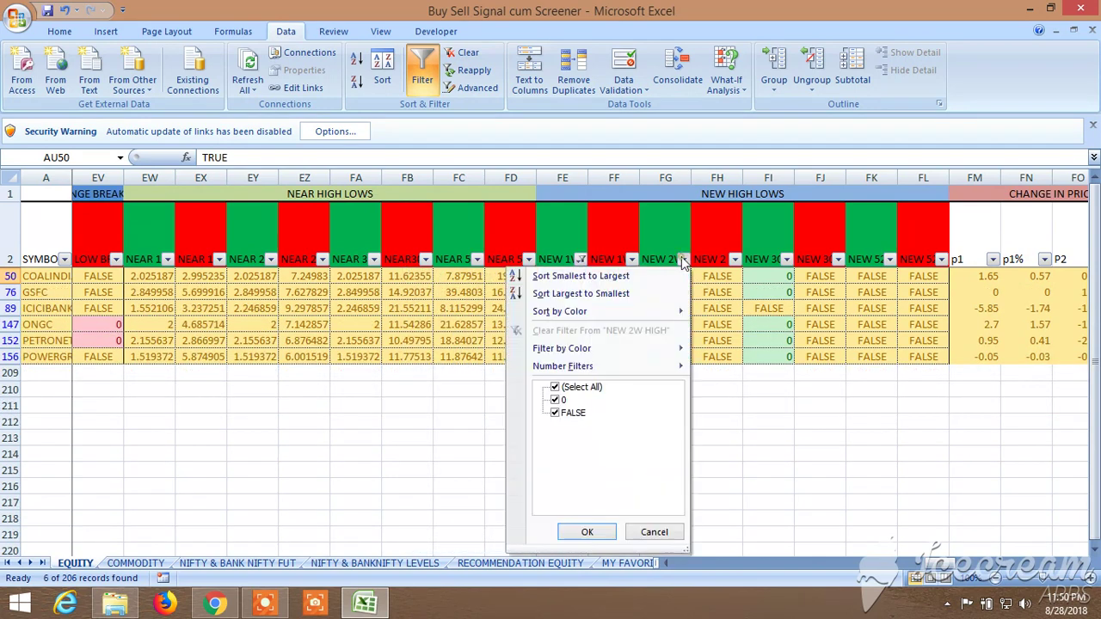
{"action": "left_click", "coordinate": [555, 413]}
{"action": "left_click", "coordinate": [587, 531]}
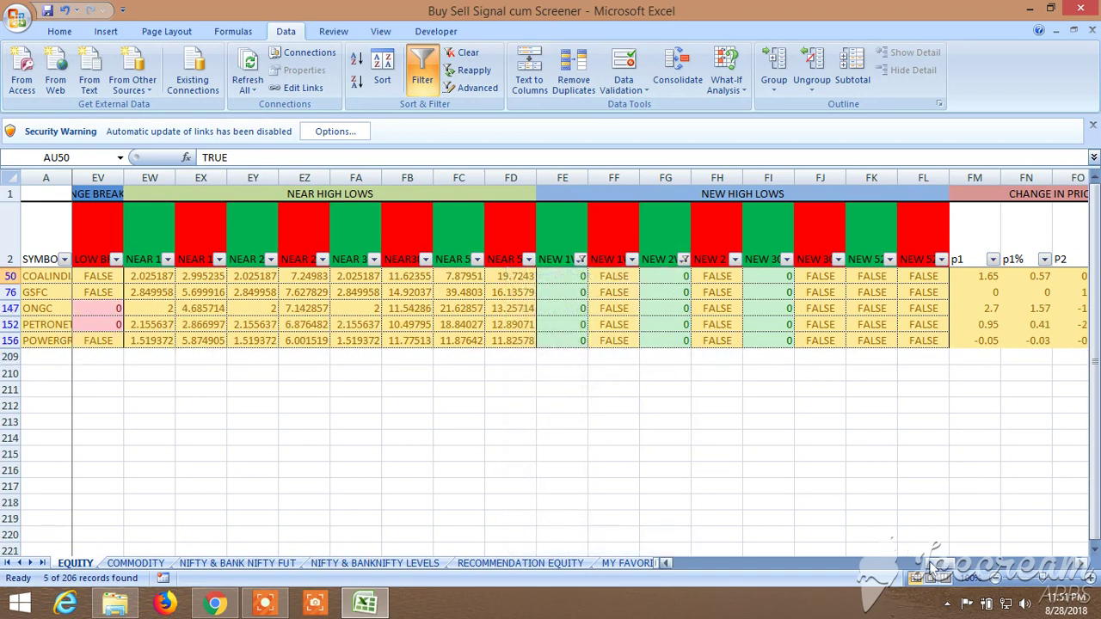
Examine the price change columns and the day swing, short-term and intraday buy/sell levels of the filtered stocks.
{"action": "left_click_drag", "start_coordinate": [927, 564], "coordinate": [946, 565]}
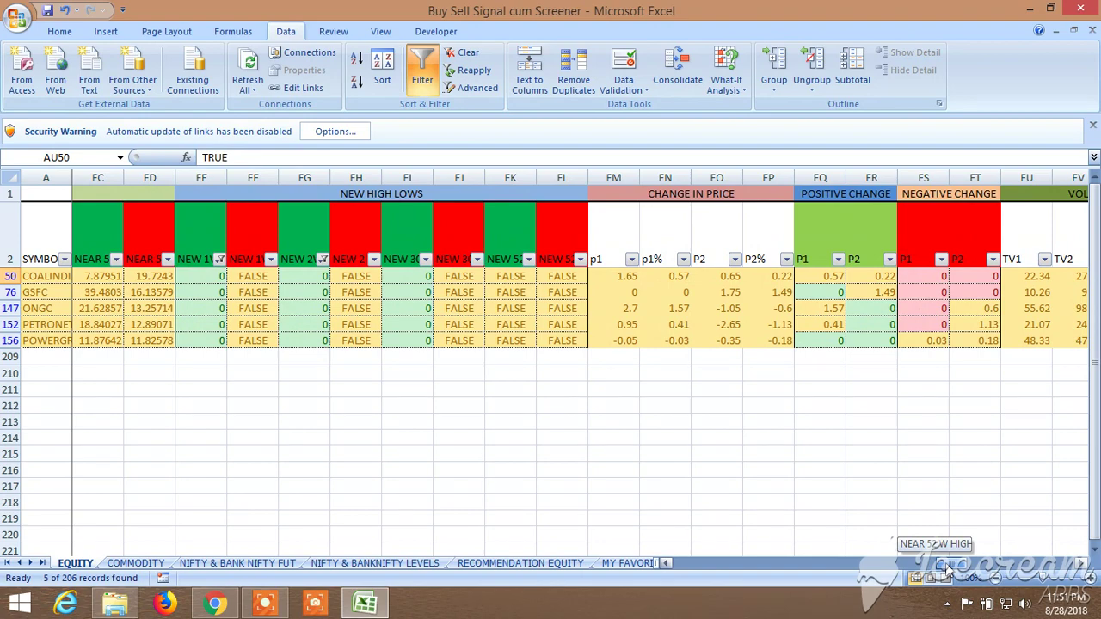
{"action": "left_click_drag", "start_coordinate": [946, 565], "coordinate": [800, 566]}
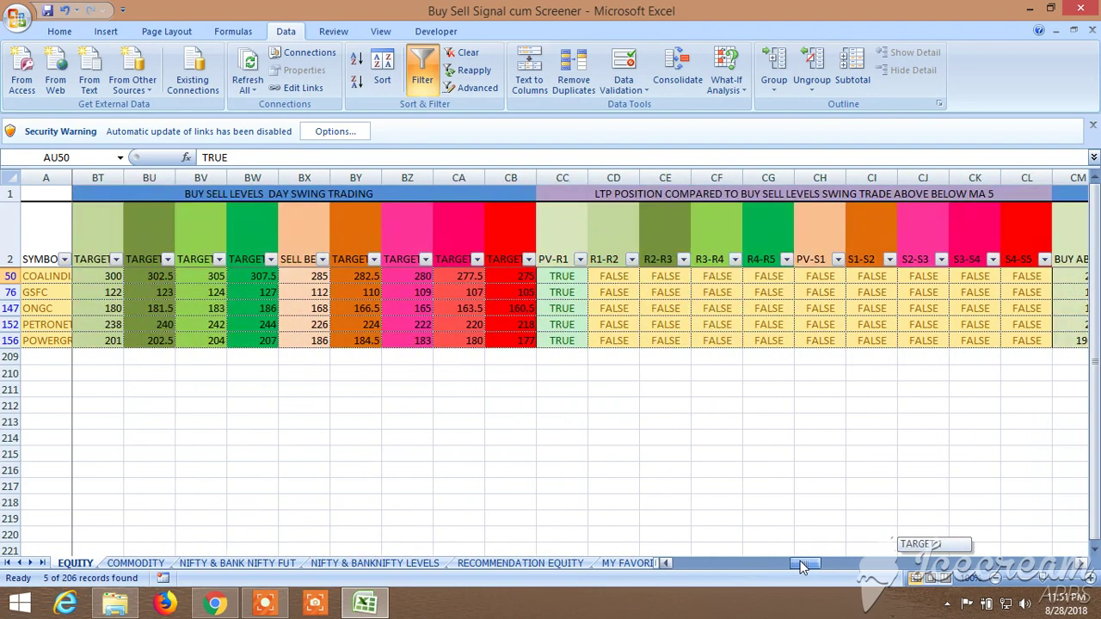
{"action": "left_click_drag", "start_coordinate": [800, 565], "coordinate": [865, 565]}
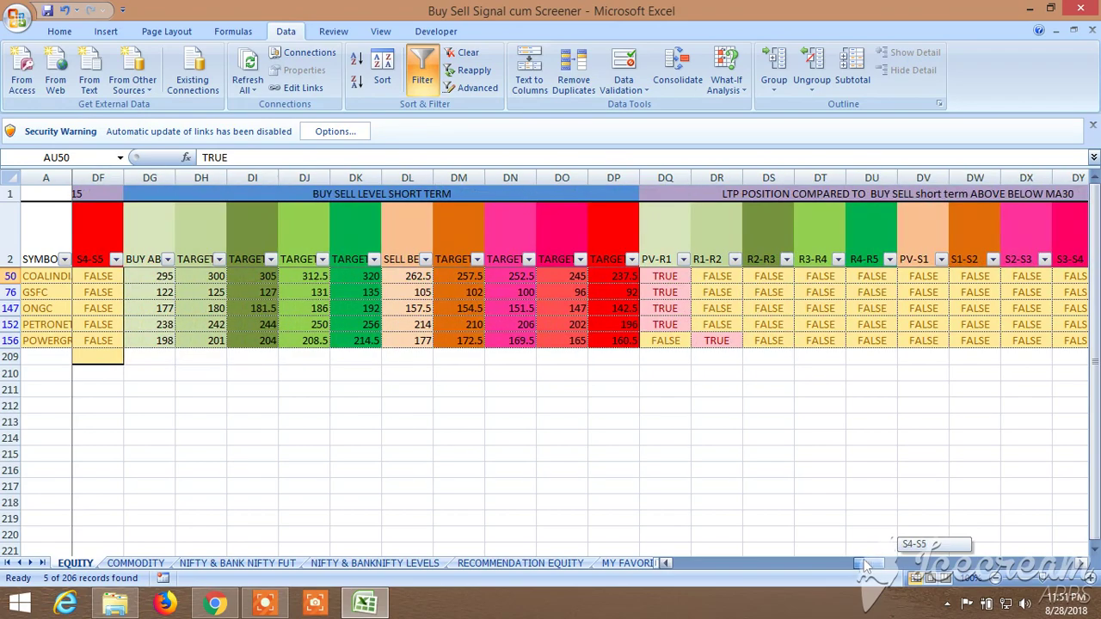
{"action": "left_click_drag", "start_coordinate": [866, 565], "coordinate": [692, 563]}
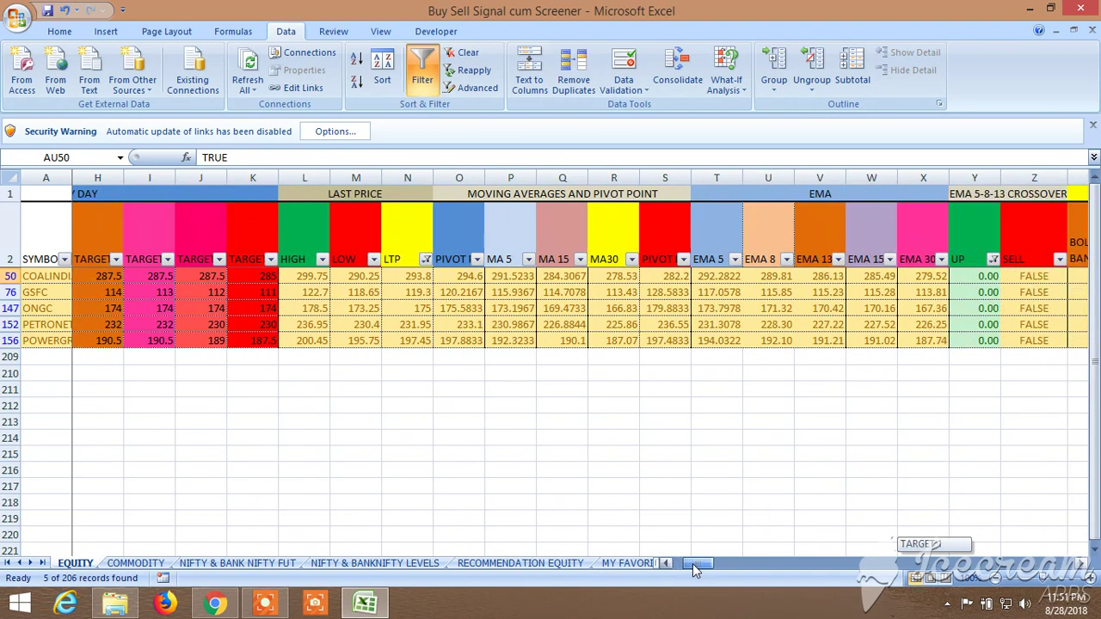
{"action": "left_click_drag", "start_coordinate": [693, 563], "coordinate": [685, 563]}
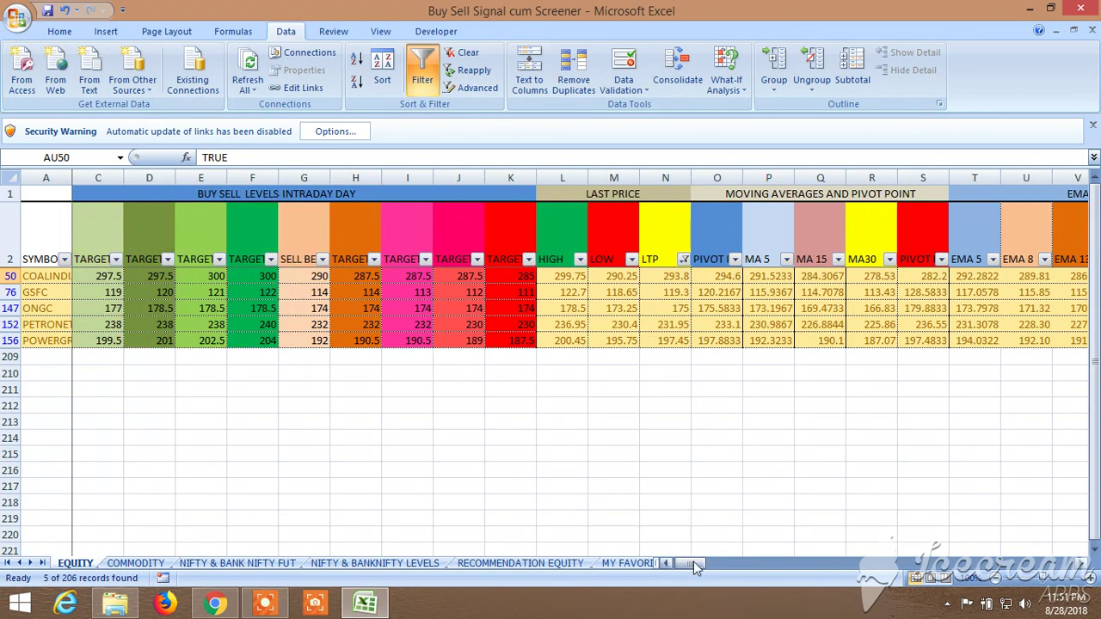
{"action": "left_click_drag", "start_coordinate": [697, 565], "coordinate": [691, 564]}
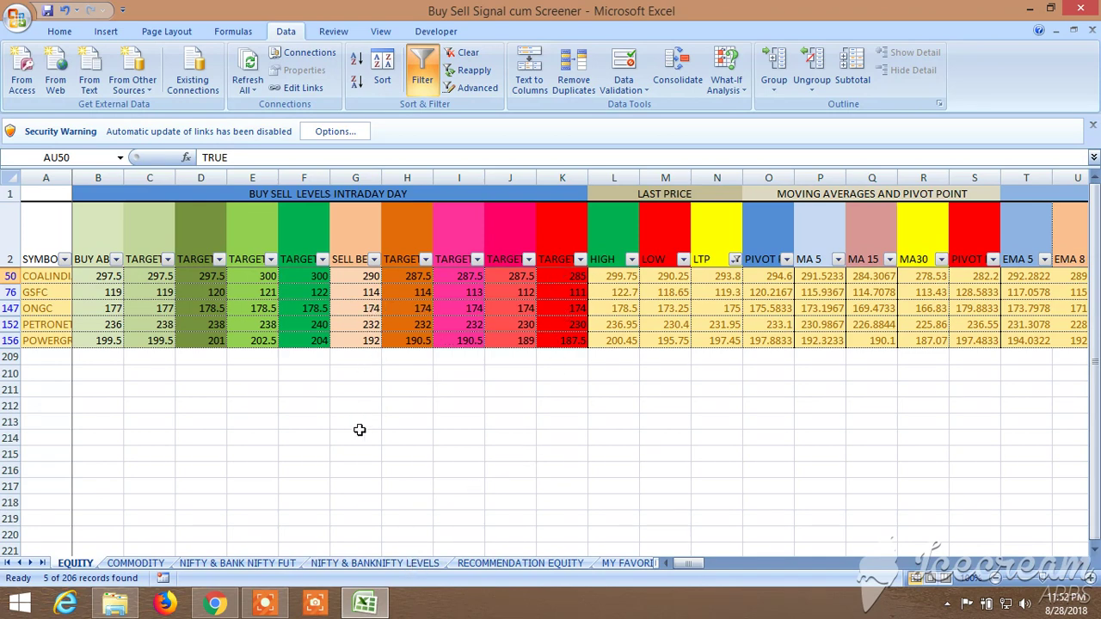
Switch to Chrome to check the daily Coal India chart on Investing.com.
{"action": "left_click", "coordinate": [214, 604]}
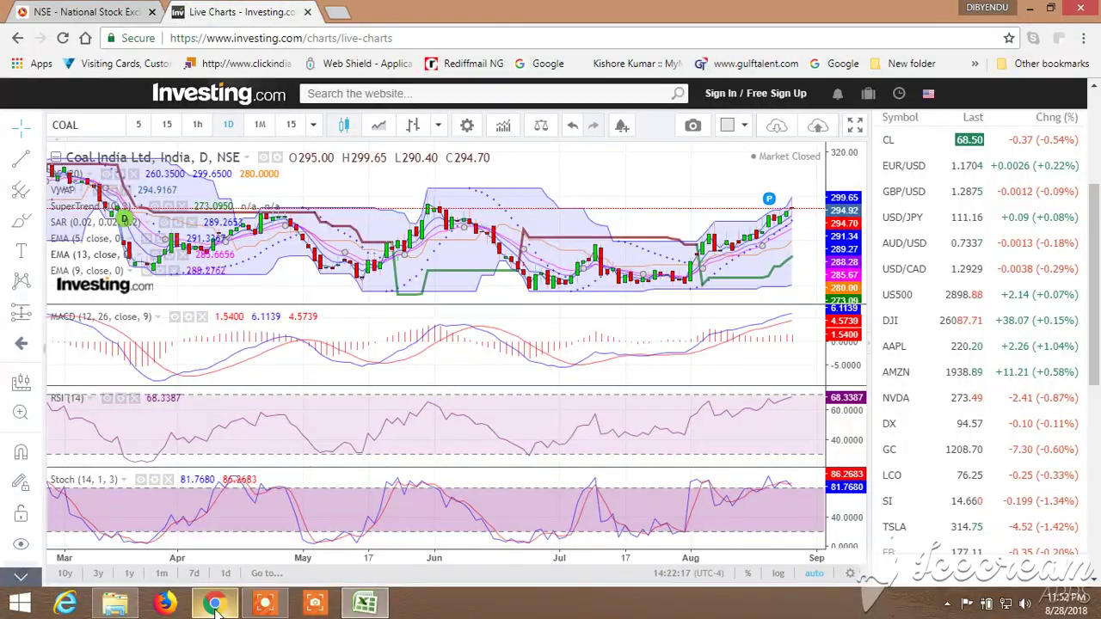